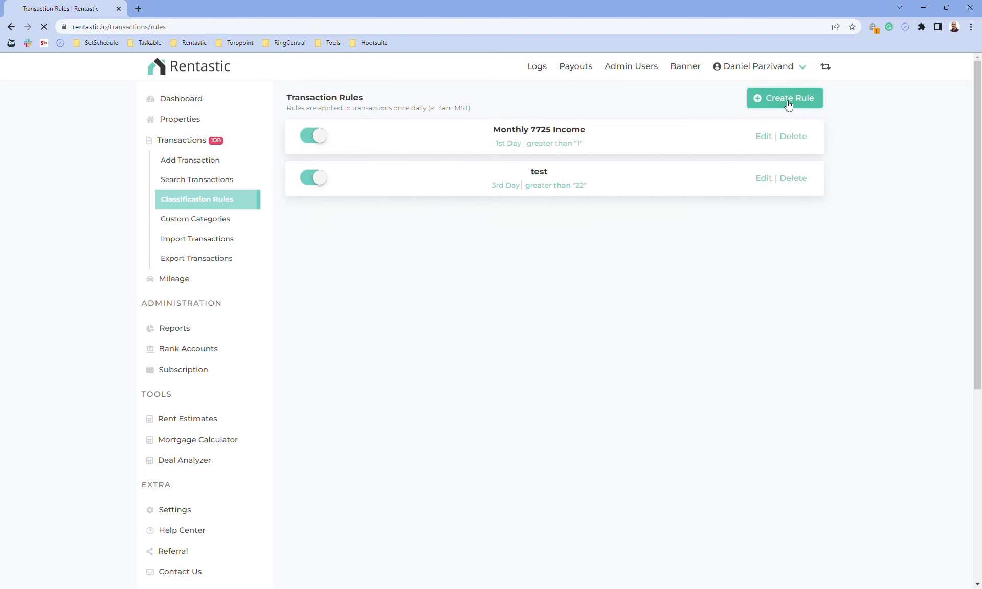
Scroll the Transaction Rules list showing the Monthly 7725 Income and test rules
scroll(538, 133, "down", 1)
Name the rule 'Any transactions with' plus the tenant's surname, fixing the 'trasactions' typo
left_click(420, 190)
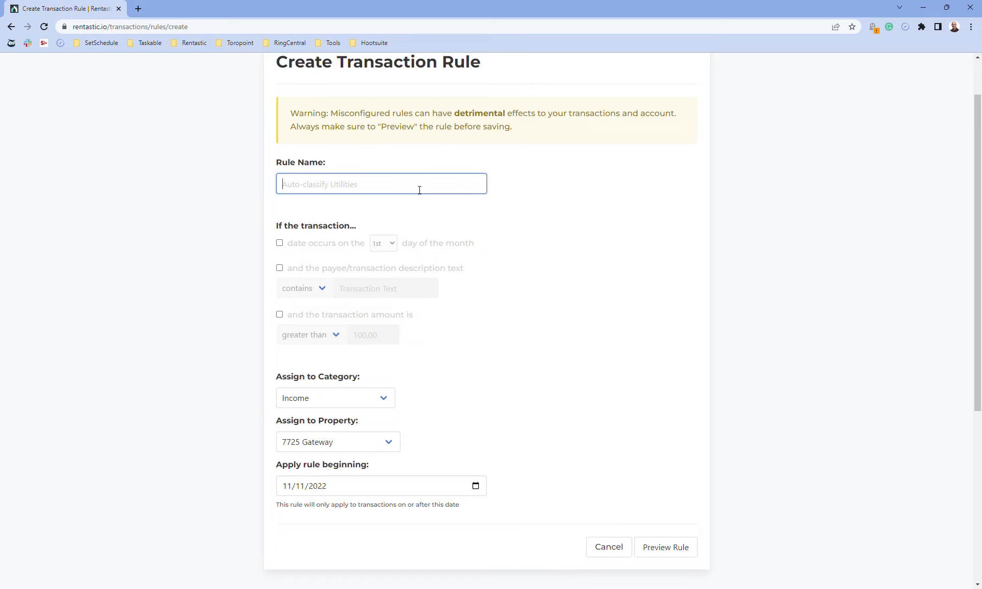
type("Danylik")
key("ctrl+a")
key("ctrl+c")
key("Home")
type("Any trasactions with")
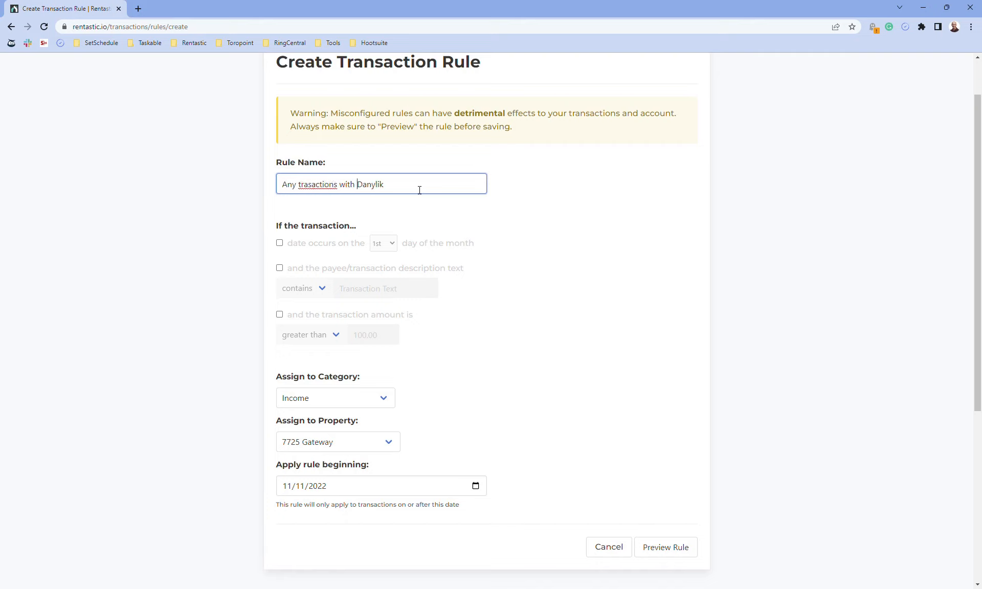
double_click(318, 184)
left_click(342, 203)
left_click(441, 185)
Match payee/description text containing the tenant's surname, leaving the amount condition unticked
left_click(336, 269)
left_click(390, 289)
key("ctrl+v")
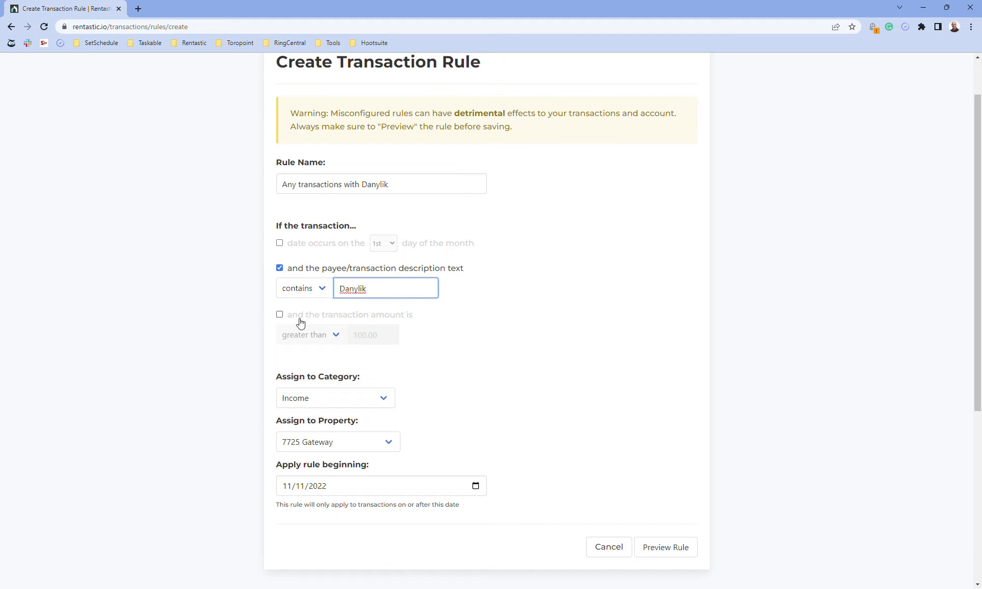
left_click(352, 318)
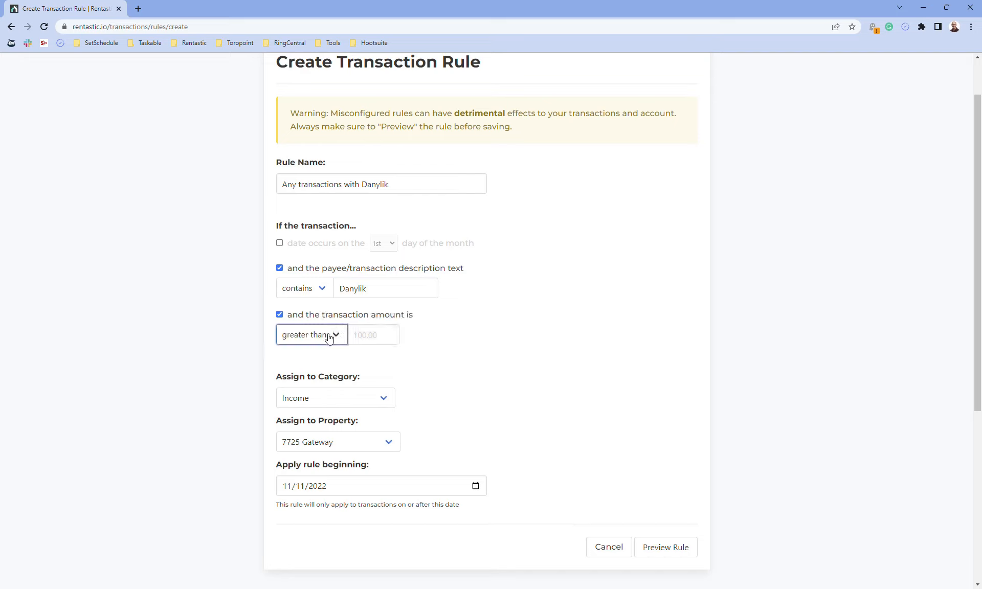
left_click(320, 318)
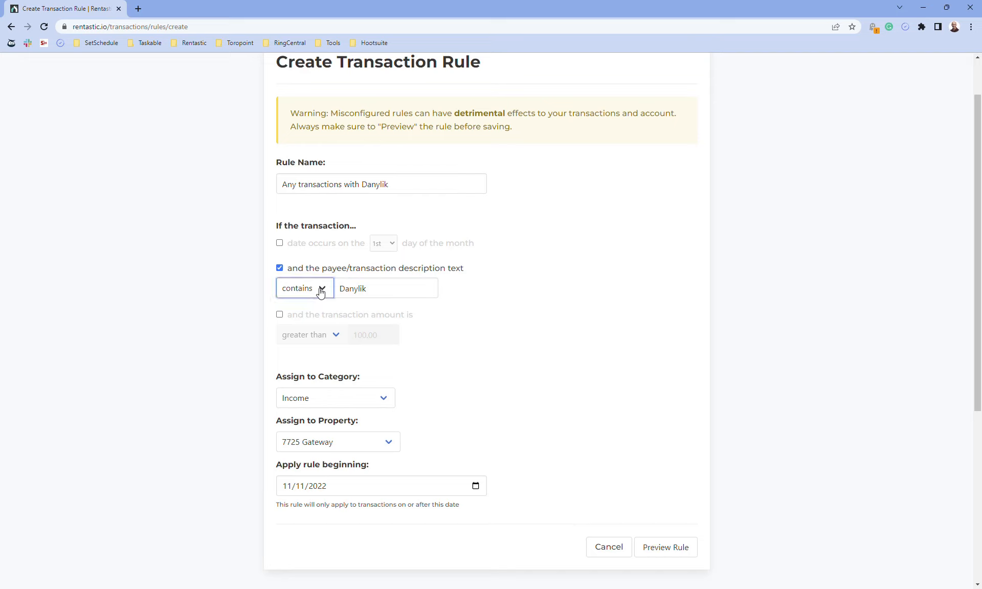
left_click(231, 309)
scroll(292, 351, "down", 1)
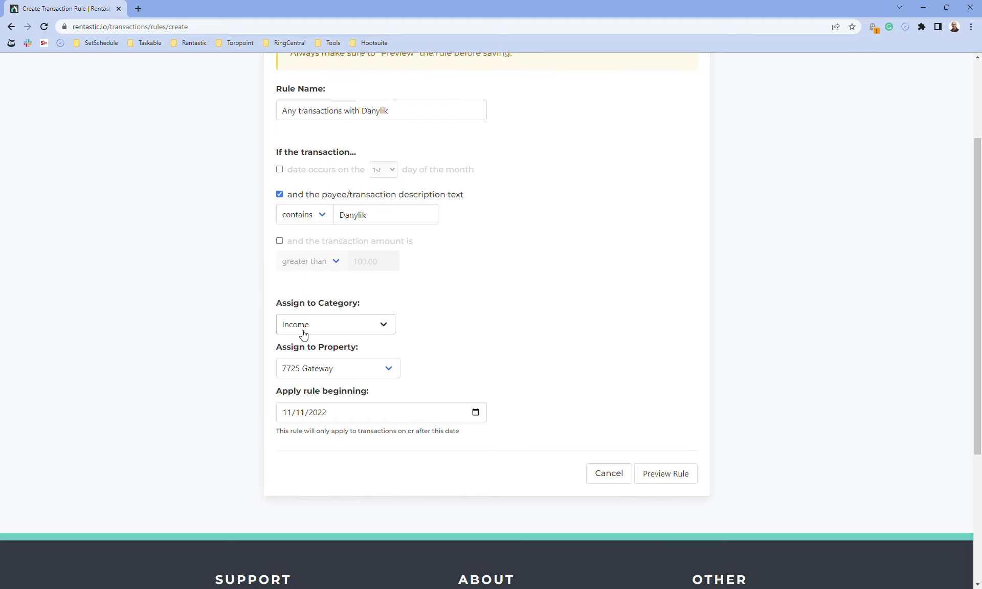
left_click(304, 333)
left_click(501, 377)
left_click(361, 369)
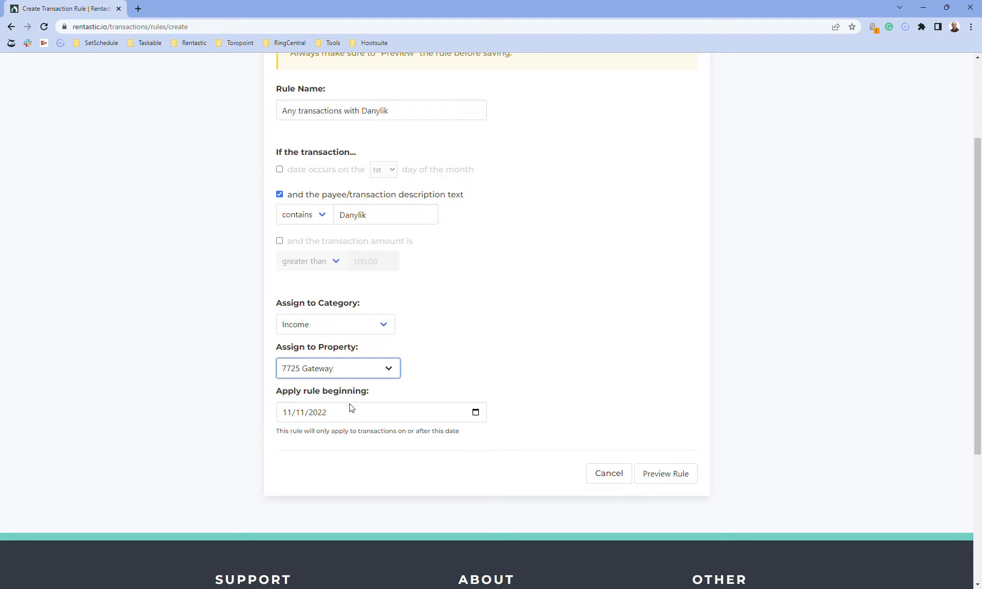
left_click(462, 346)
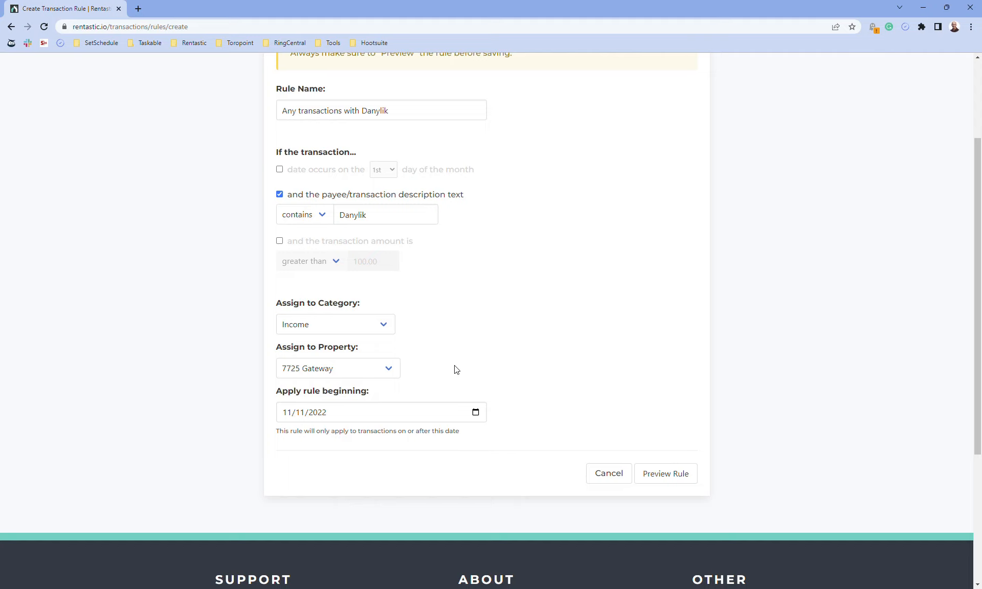
left_click(477, 413)
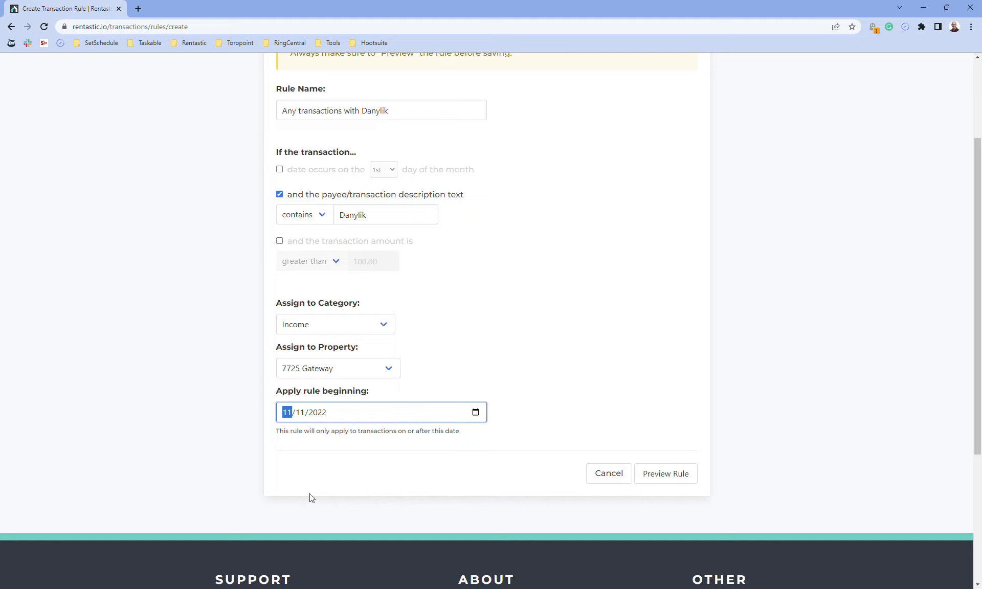
type("1")
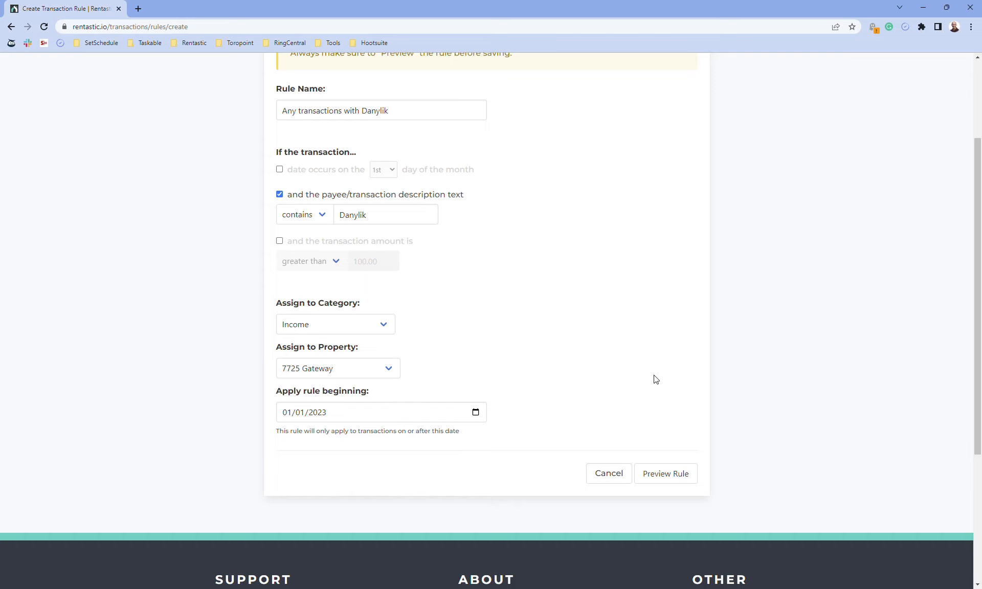
scroll(657, 377, "down", 1)
Preview the two matching deposits ($1,370.00 and $1,320.00), then save the rule
left_click(665, 443)
scroll(641, 376, "down", 2)
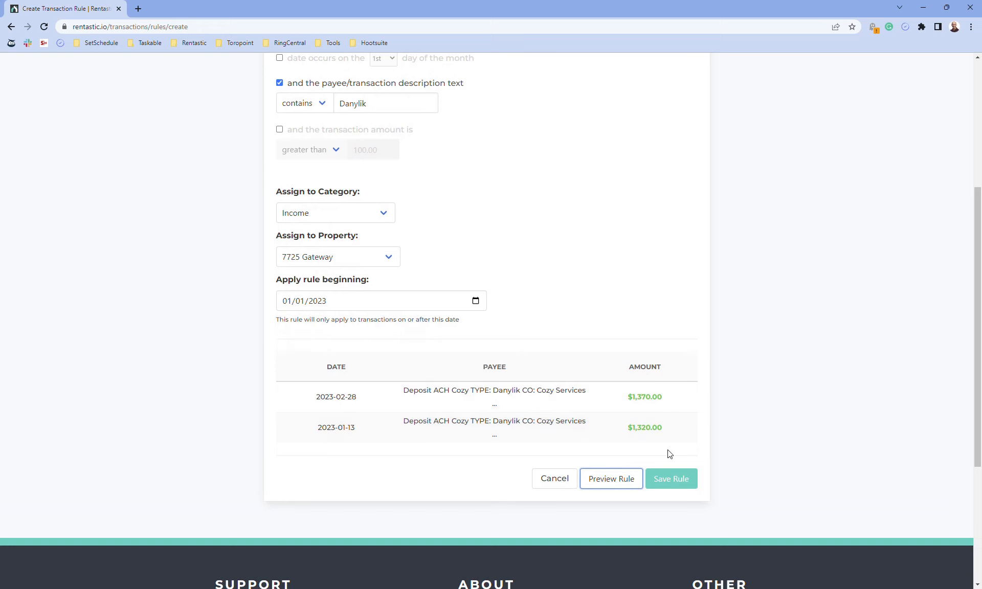
left_click(675, 477)
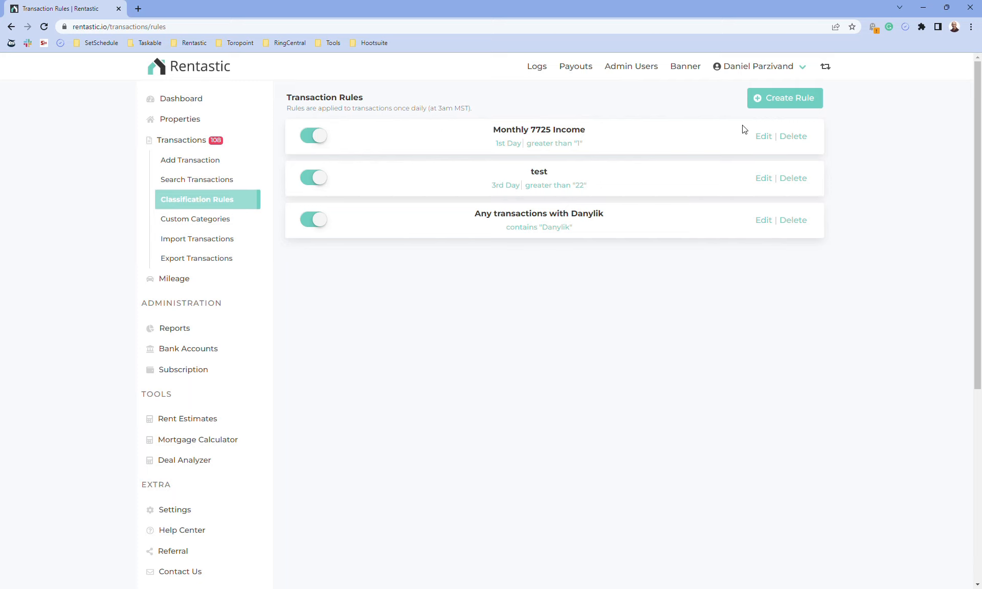
left_click(764, 137)
scroll(565, 303, "down", 5)
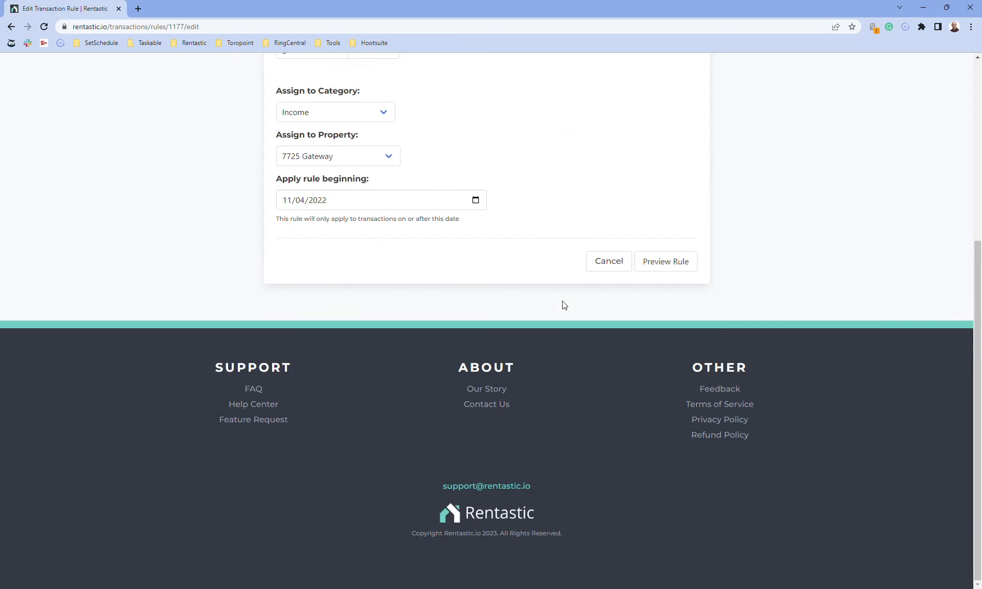
left_click(664, 266)
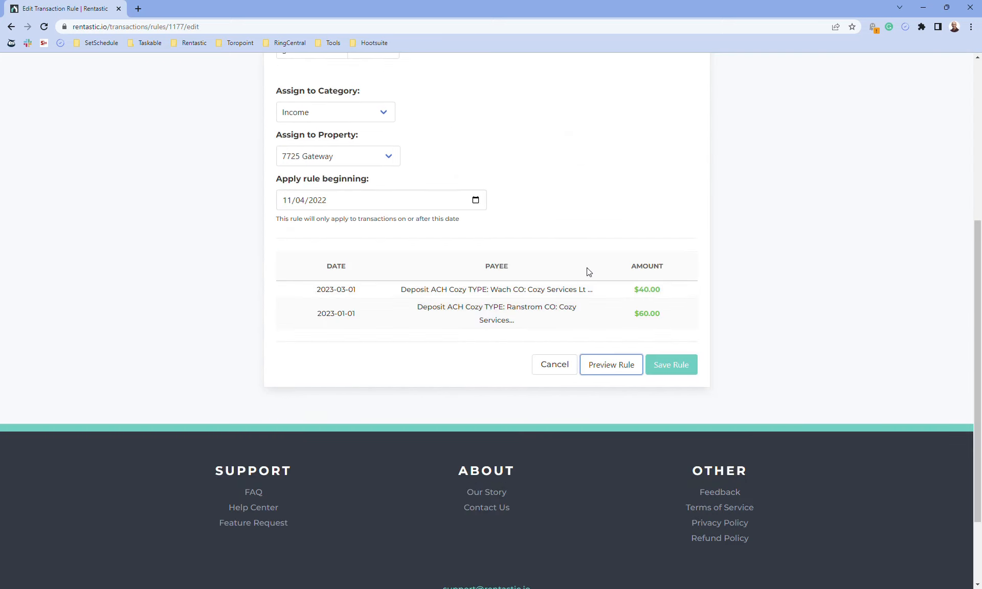
scroll(591, 256, "up", 2)
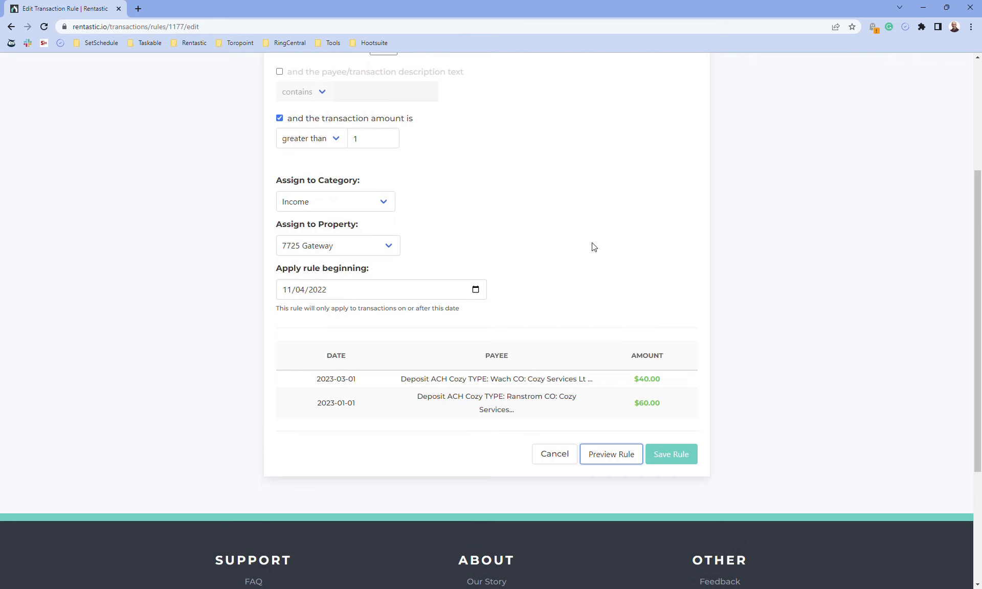
left_click(556, 455)
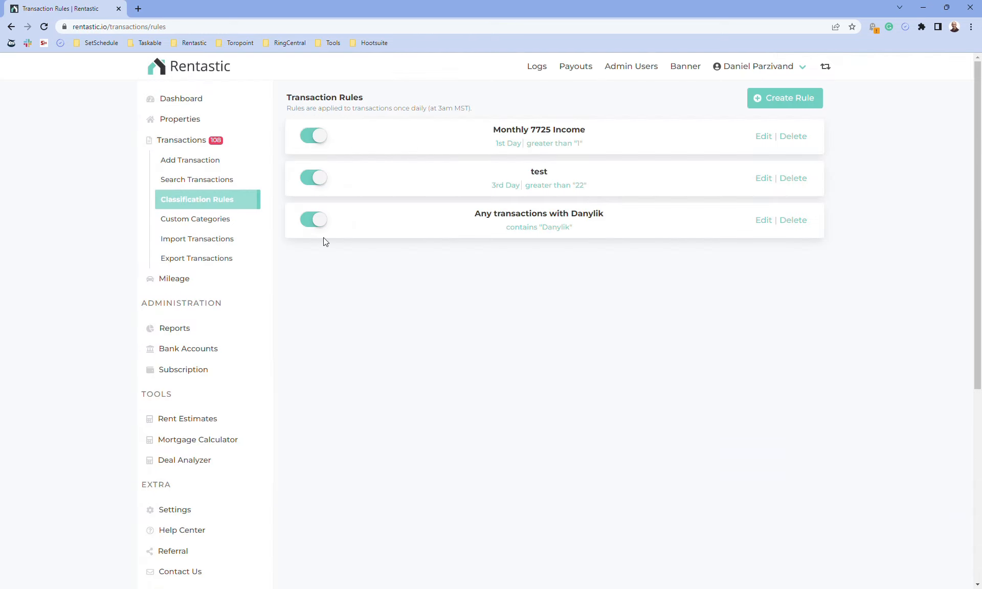